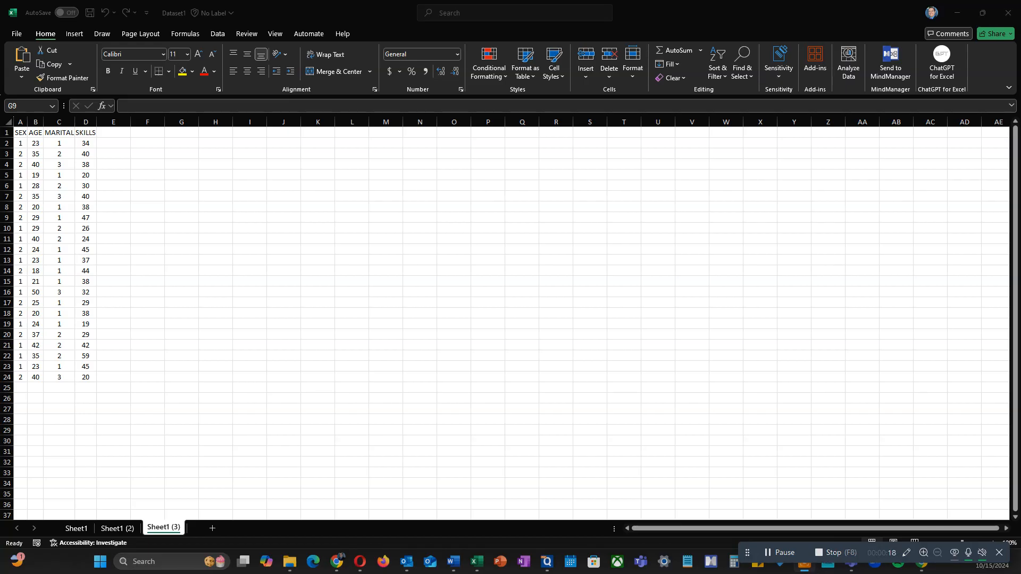
# Enter the heading Skill Score in cell F1 and widen column F slightly to fit it
pyautogui.click(181, 218)
pyautogui.click(147, 132)
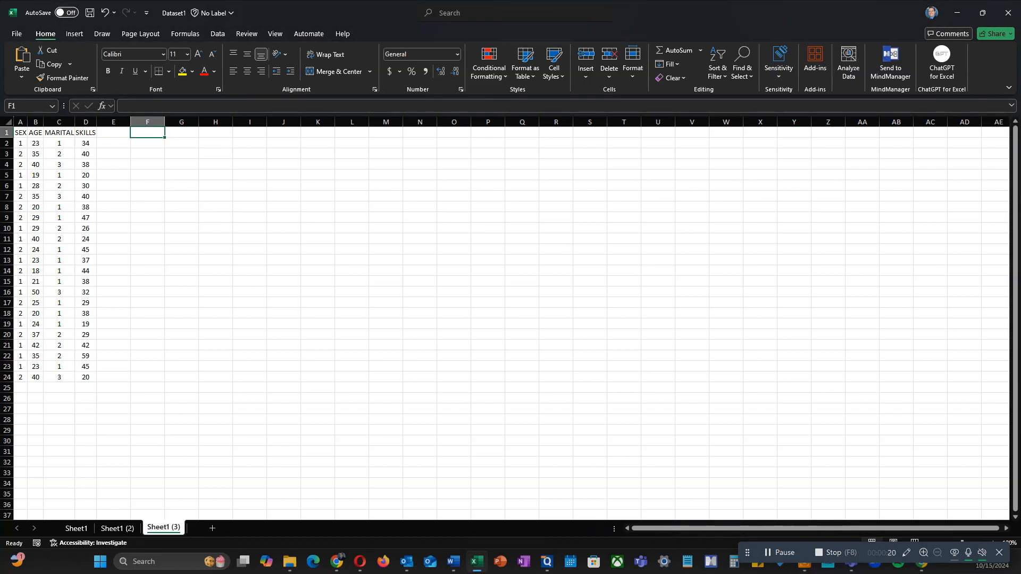
pyautogui.write('Ski')
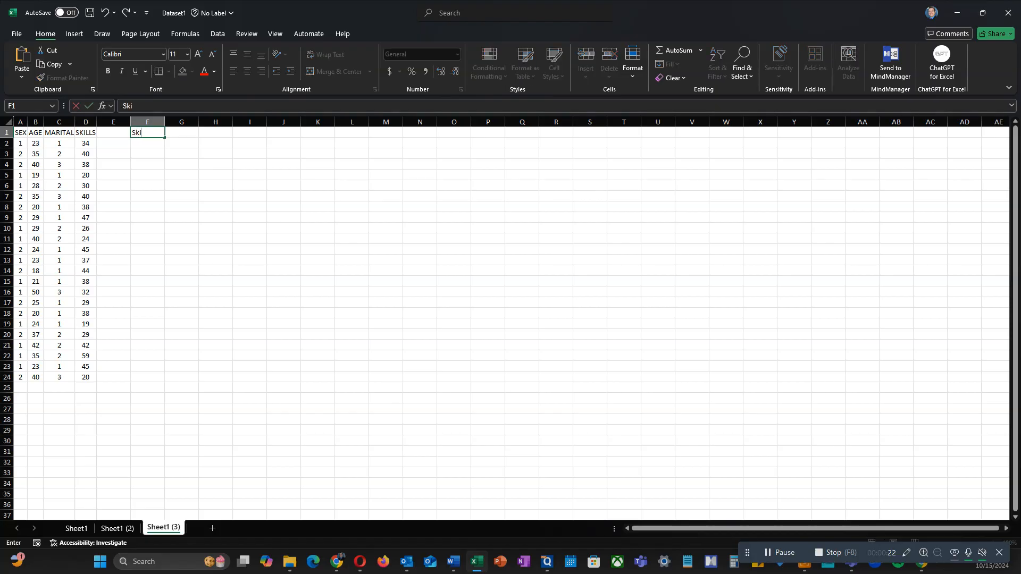
pyautogui.write('ll Sxcore')
pyautogui.press('Return')
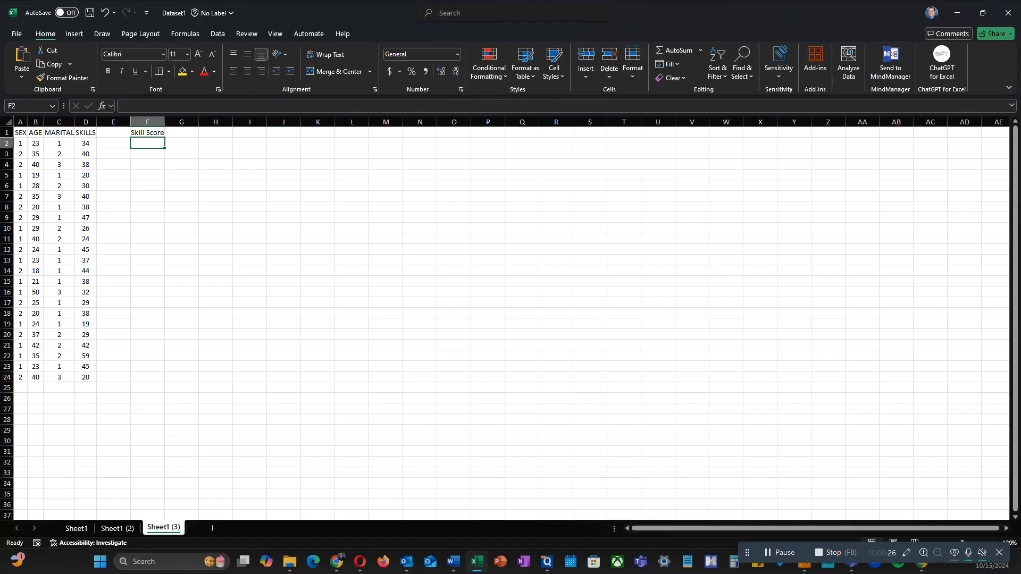
pyautogui.moveTo(165, 122); pyautogui.dragTo(176, 122)
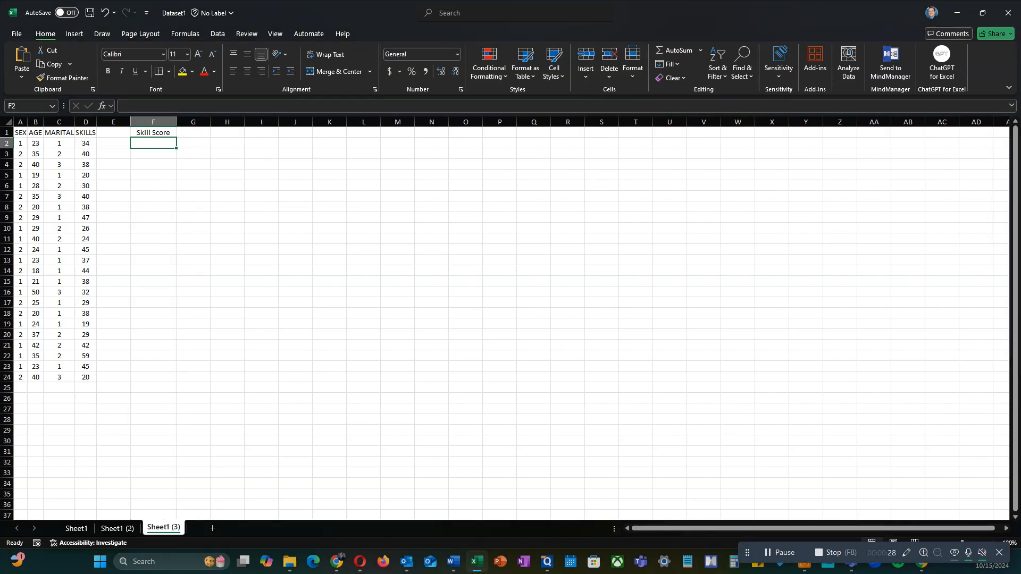
# Enter the heading Counts in cell G1
pyautogui.click(193, 132)
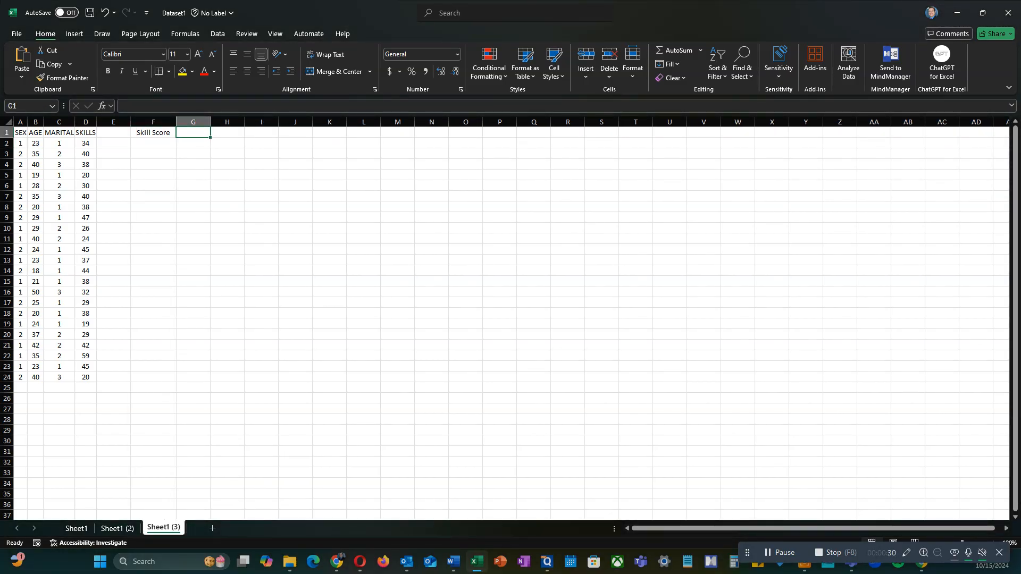
pyautogui.write('Counts')
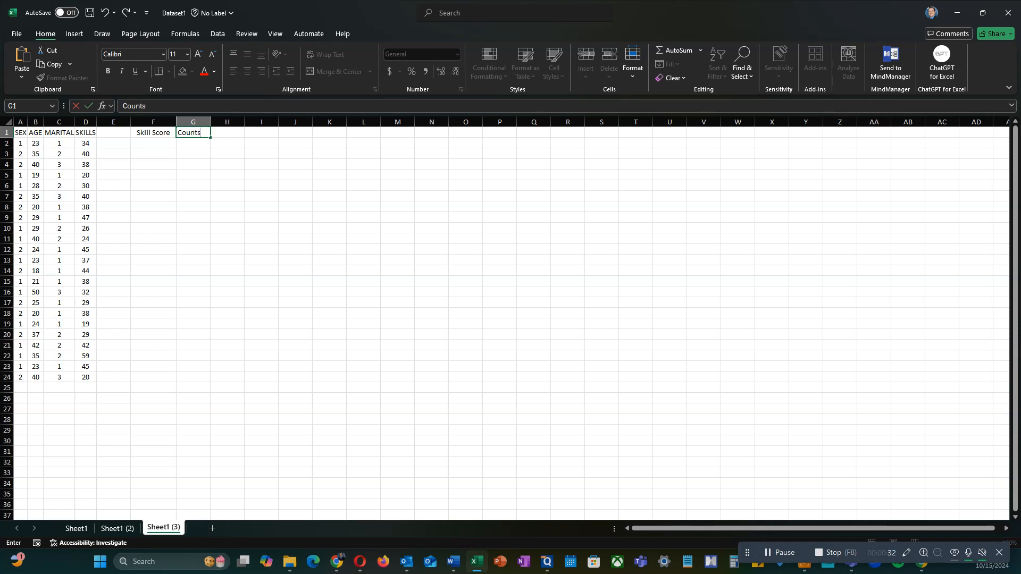
pyautogui.press('Return')
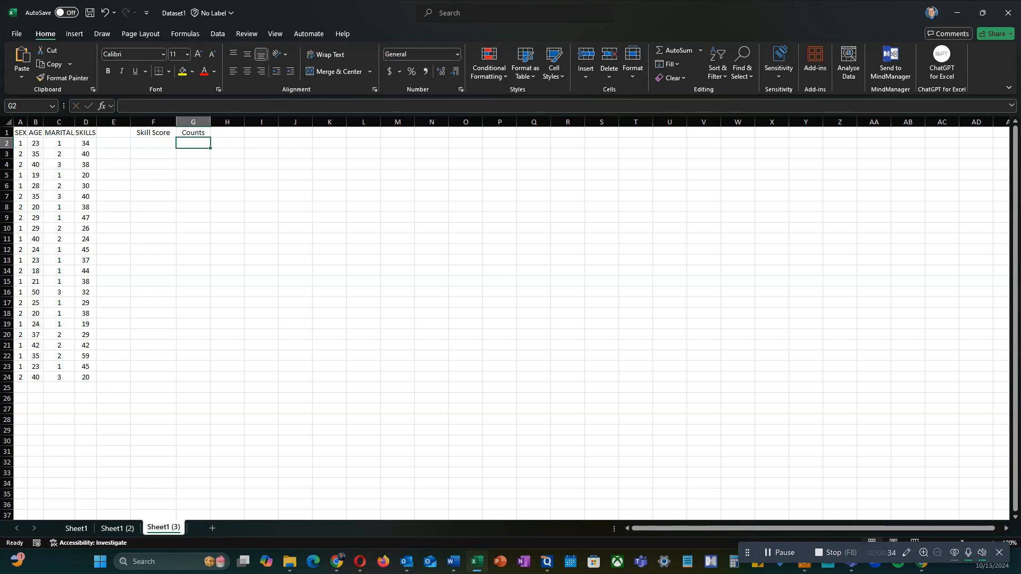
# Start the Skill Score series with 19 in cell F2 and 20 in cell F3
pyautogui.moveTo(85, 143); pyautogui.dragTo(86, 377)
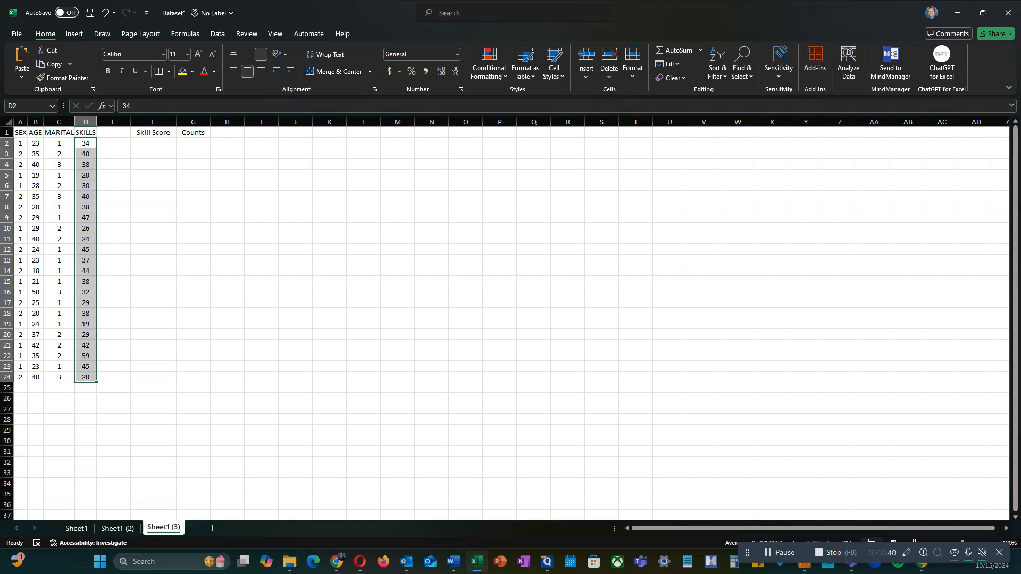
pyautogui.click(154, 143)
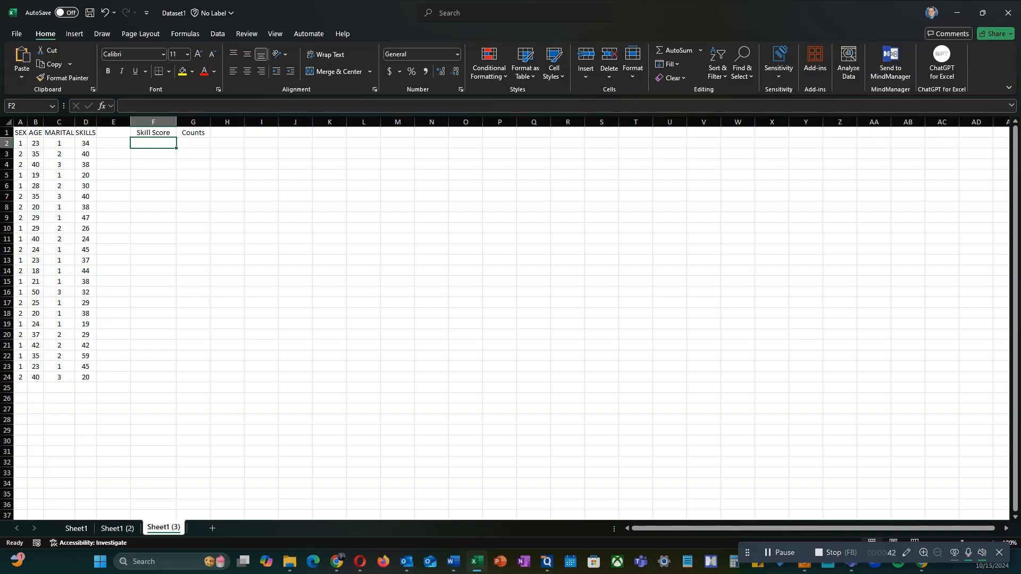
pyautogui.write('19')
pyautogui.press('Return')
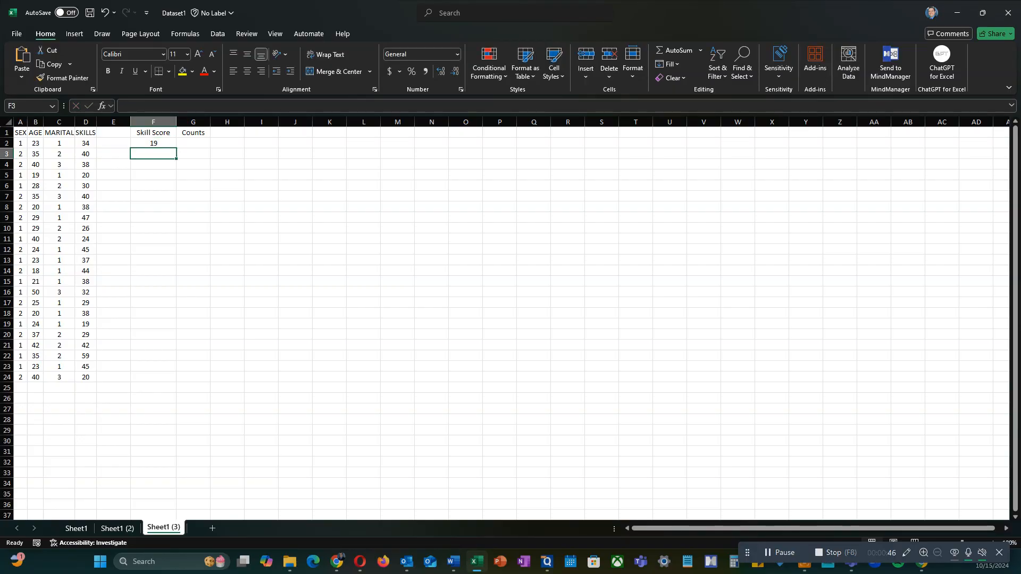
pyautogui.write('20')
pyautogui.press('Return')
pyautogui.press('Return')
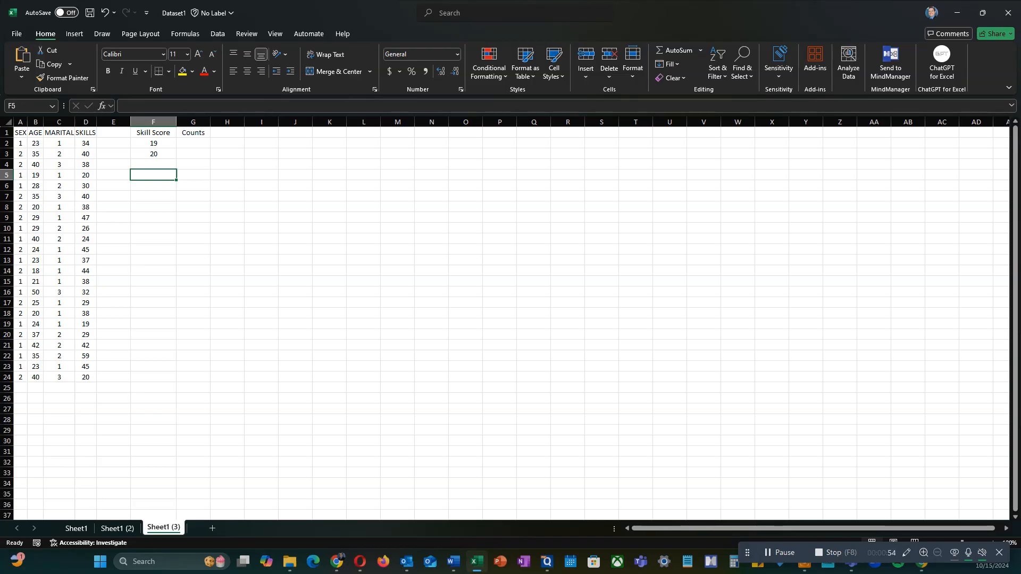
# Extend the series from F2:F3 down to F43 so the skill scores run from 19 to 60
pyautogui.click(153, 143)
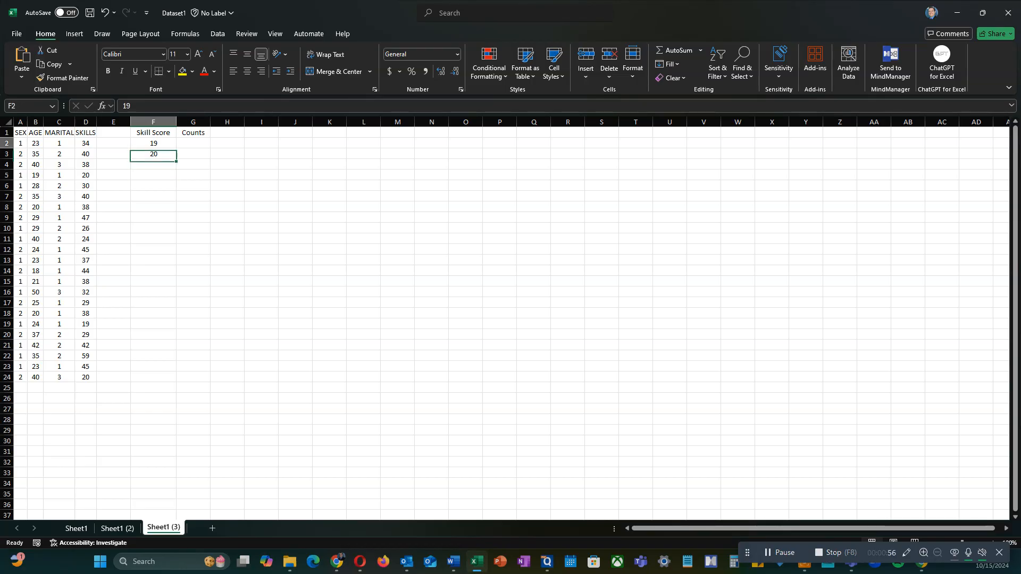
pyautogui.moveTo(153, 143); pyautogui.dragTo(153, 154)
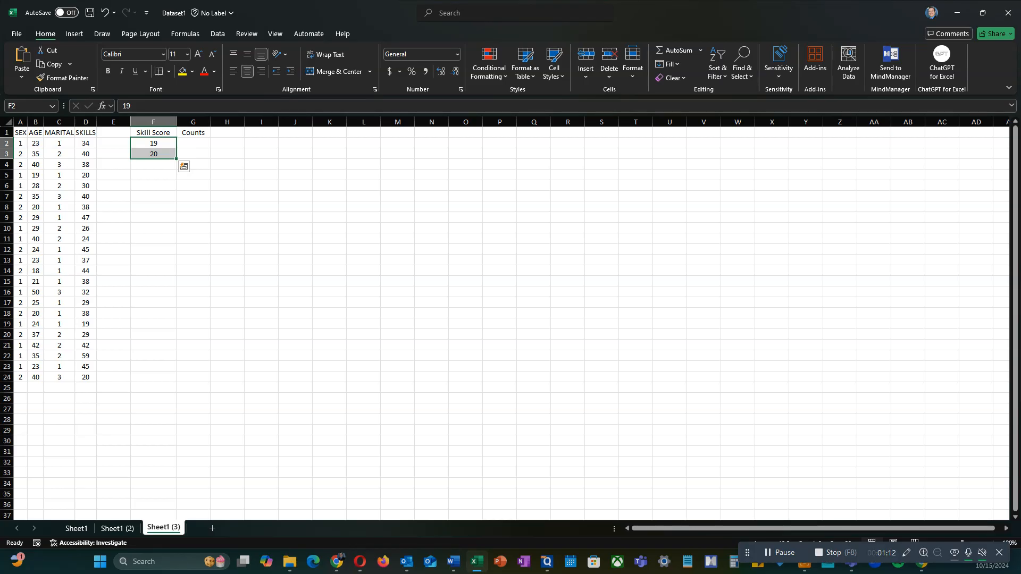
pyautogui.click(154, 153)
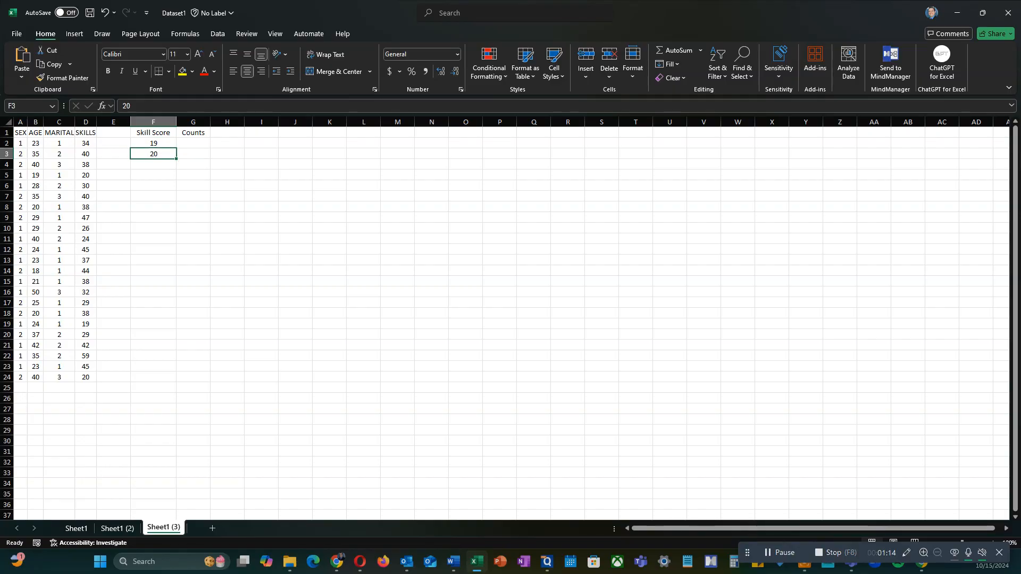
pyautogui.click(153, 143)
pyautogui.hotkey('shift', 'Down')
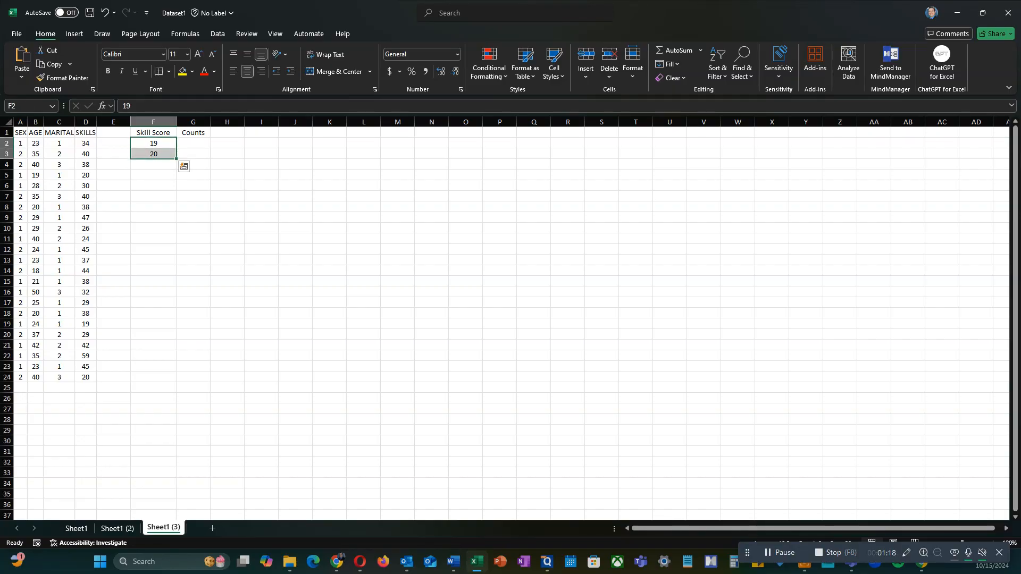
pyautogui.moveTo(176, 159); pyautogui.dragTo(176, 423)
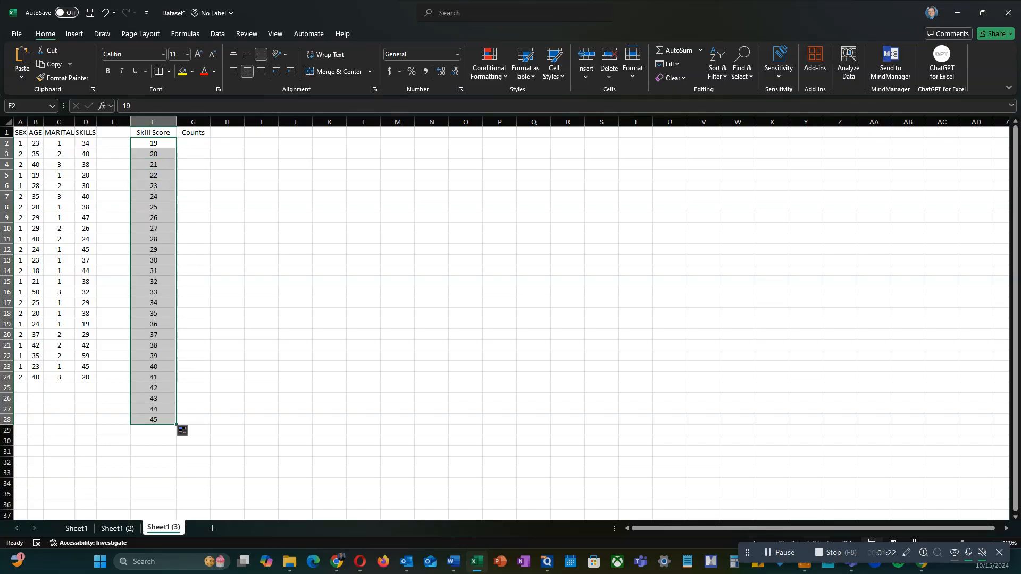
pyautogui.scroll(-3, 176, 420)
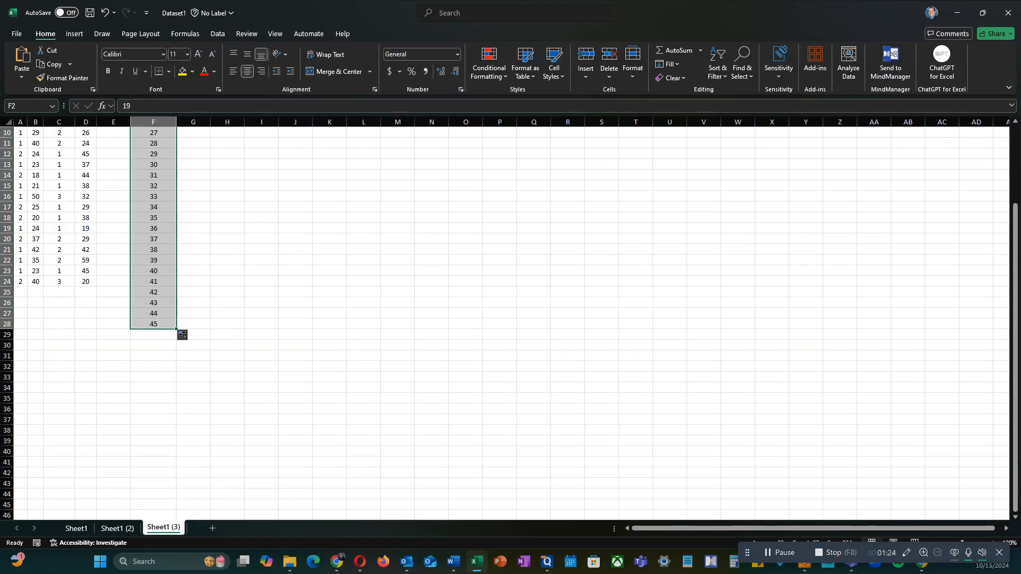
pyautogui.moveTo(176, 328); pyautogui.dragTo(176, 488)
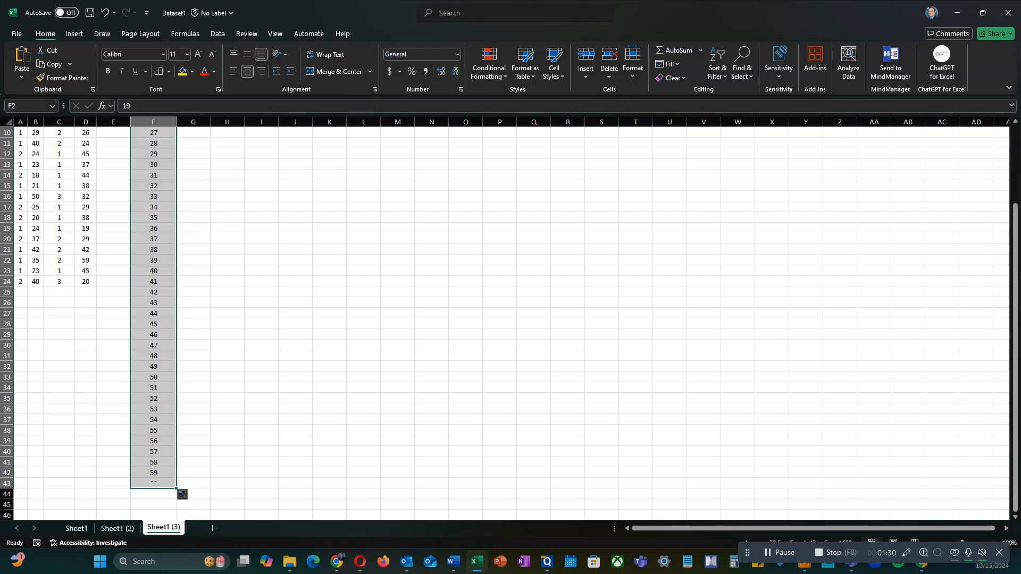
pyautogui.scroll(3, 213, 319)
# Switch to the Word document MSEXCEL01c, copy the formula =COUNTIF(D:D, F2) from Step 5, and move the document window out of the way
pyautogui.click(193, 143)
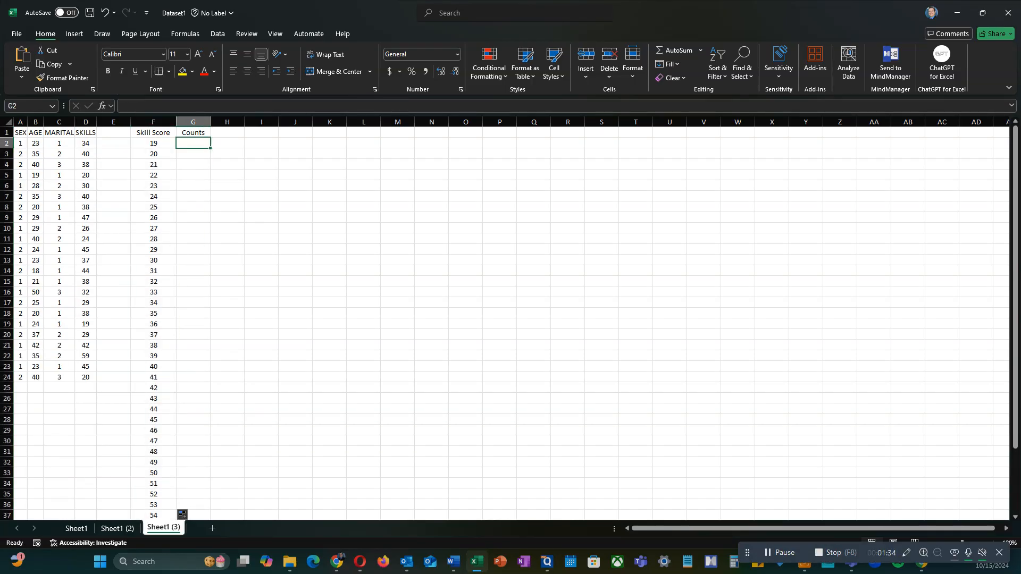
pyautogui.hotkey('alt', 'Tab')
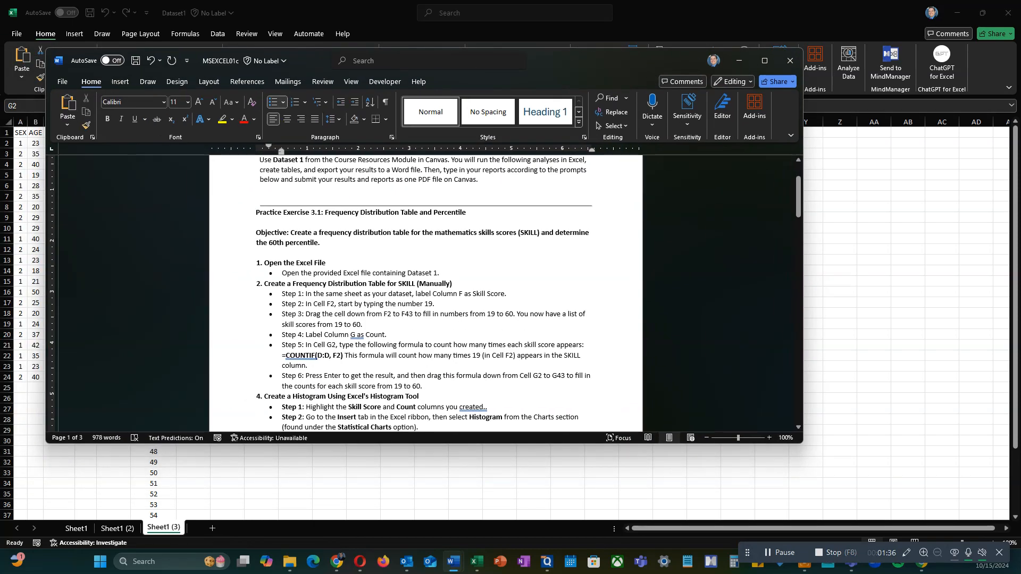
pyautogui.scroll(-3, 425, 293)
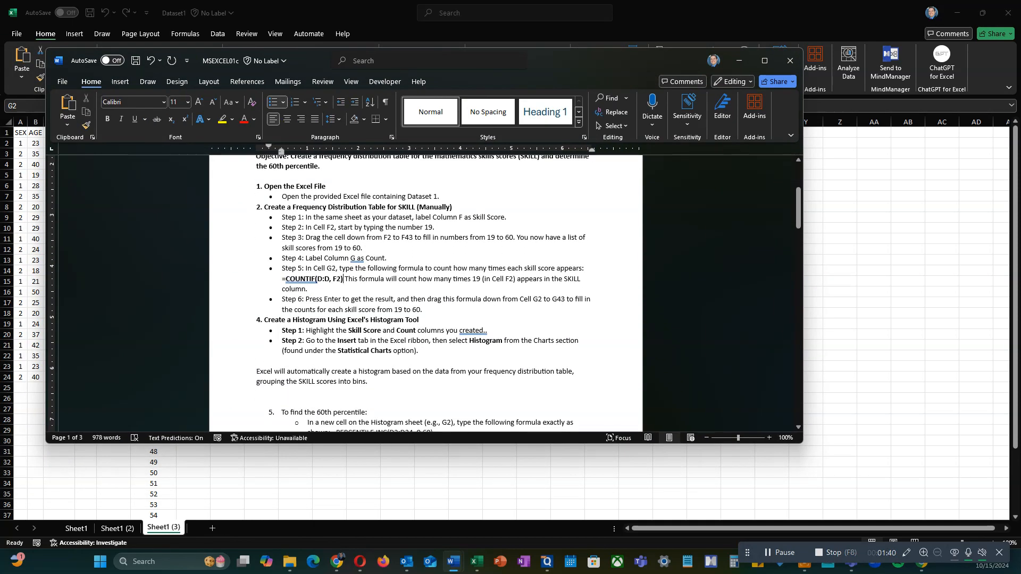
pyautogui.moveTo(344, 279); pyautogui.dragTo(283, 279)
pyautogui.hotkey('ctrl', 'c')
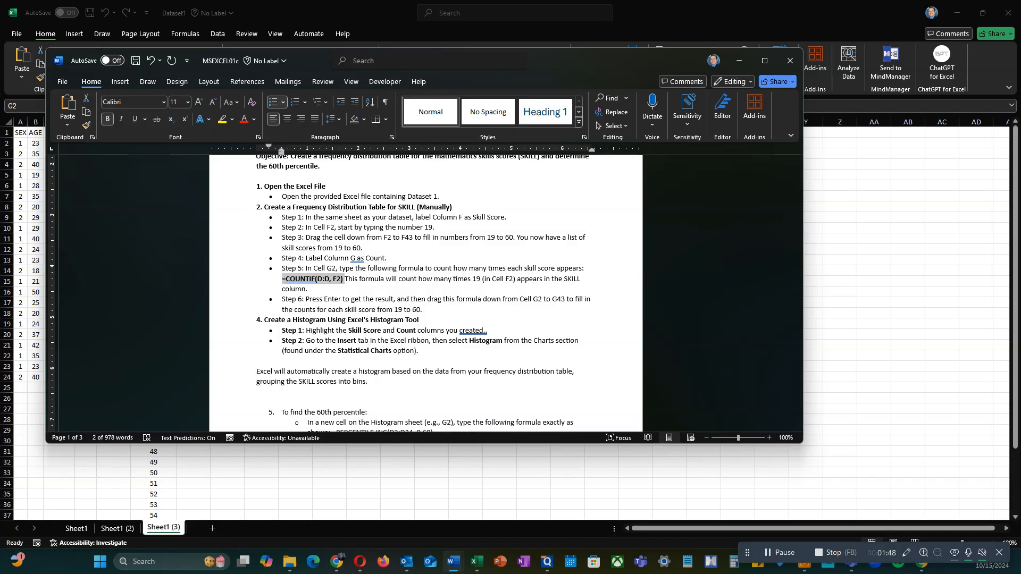
pyautogui.moveTo(585, 61); pyautogui.dragTo(0, 136)
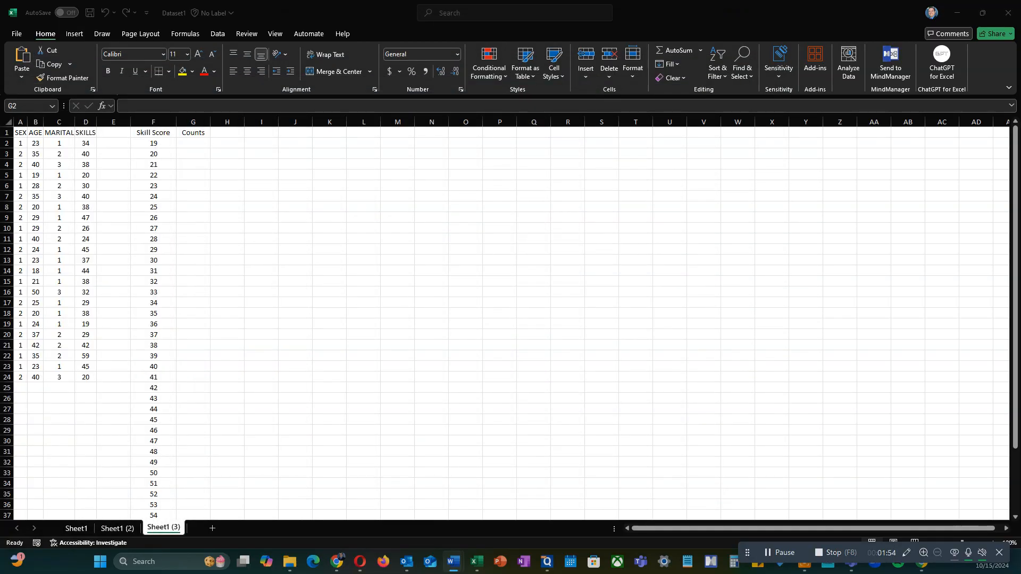
# In the Excel workbook, paste the formula =COUNTIF(D:D, F2) into cell G2 and check its references
pyautogui.click(193, 143)
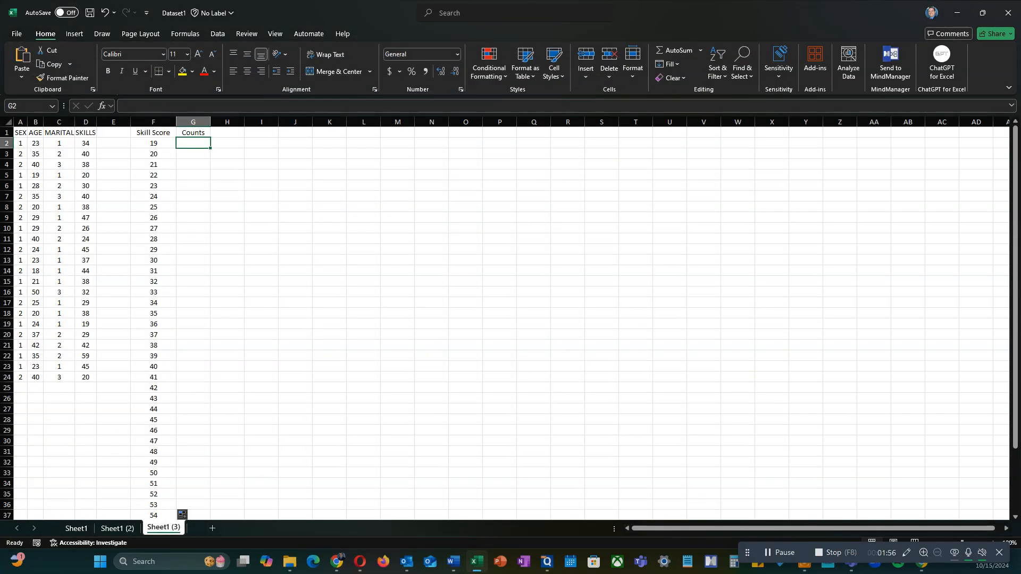
pyautogui.hotkey('ctrl', 'v')
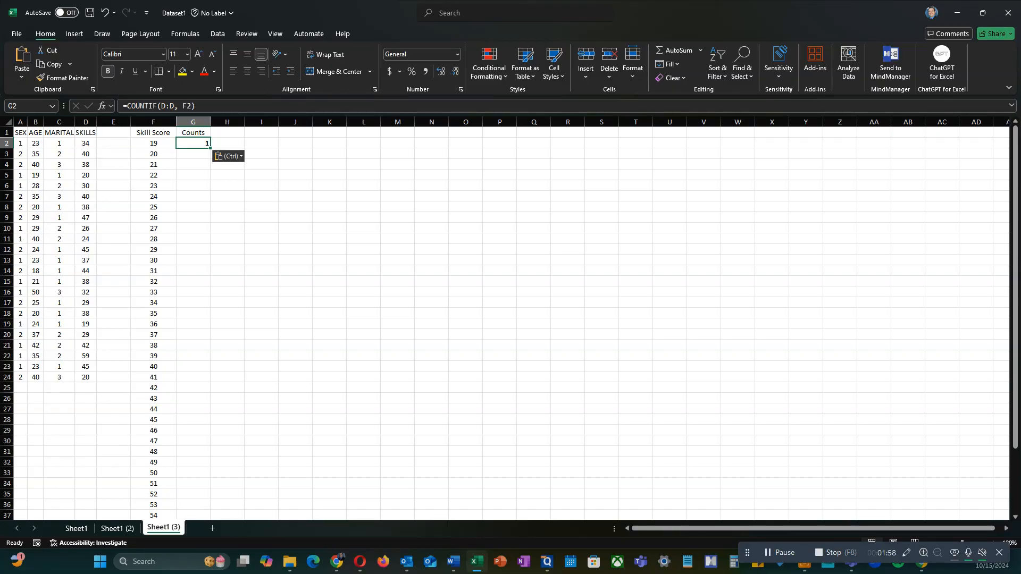
pyautogui.press('F2')
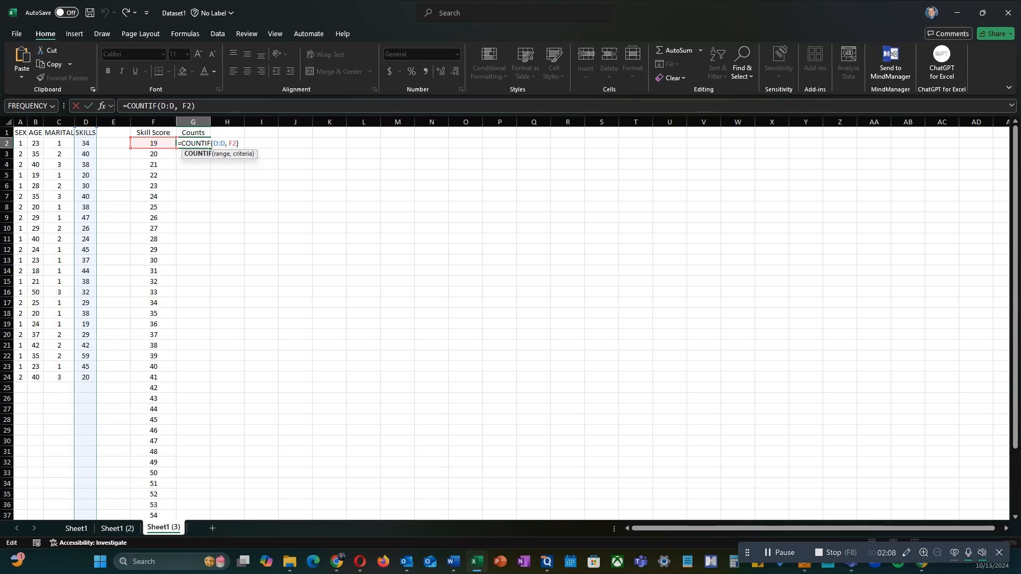
pyautogui.press('Return')
# Fill the COUNTIF formula from G2 down to G43 for every skill score
pyautogui.click(193, 143)
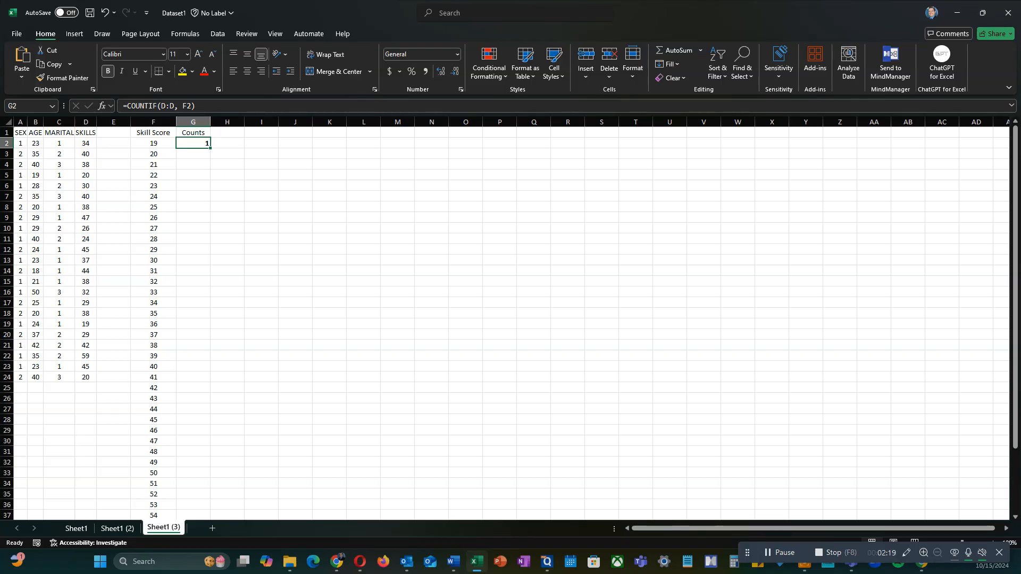
pyautogui.moveTo(210, 148)
pyautogui.mouseDown()
pyautogui.moveTo(202, 515)
pyautogui.moveTo(202, 485)
pyautogui.mouseUp()
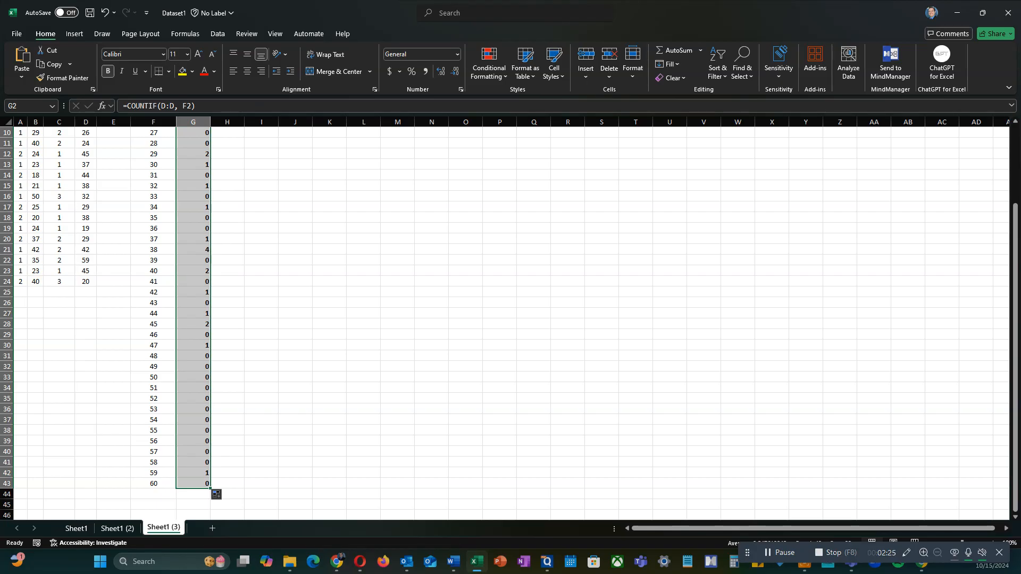
pyautogui.scroll(3, 510, 319)
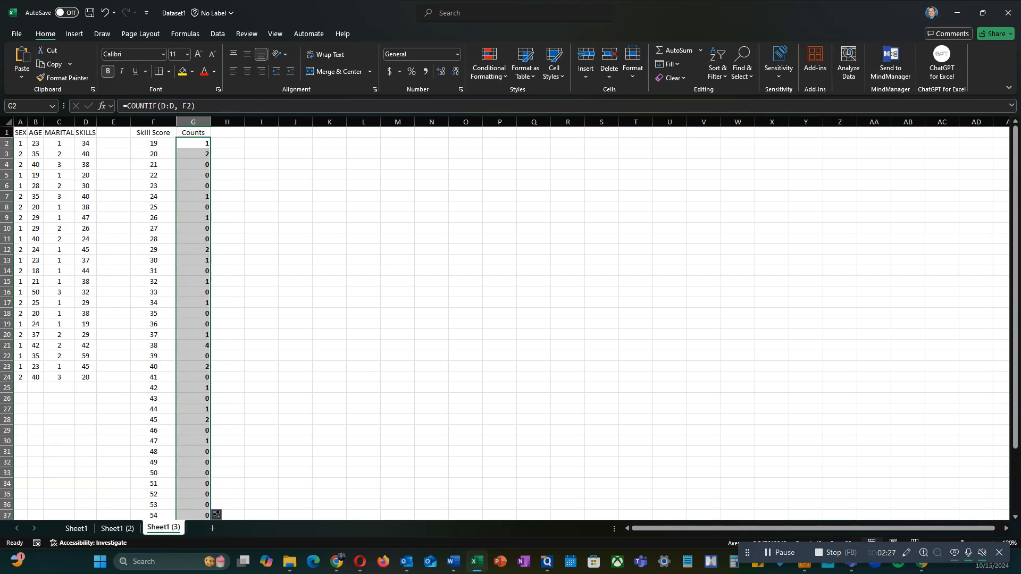
pyautogui.click(261, 323)
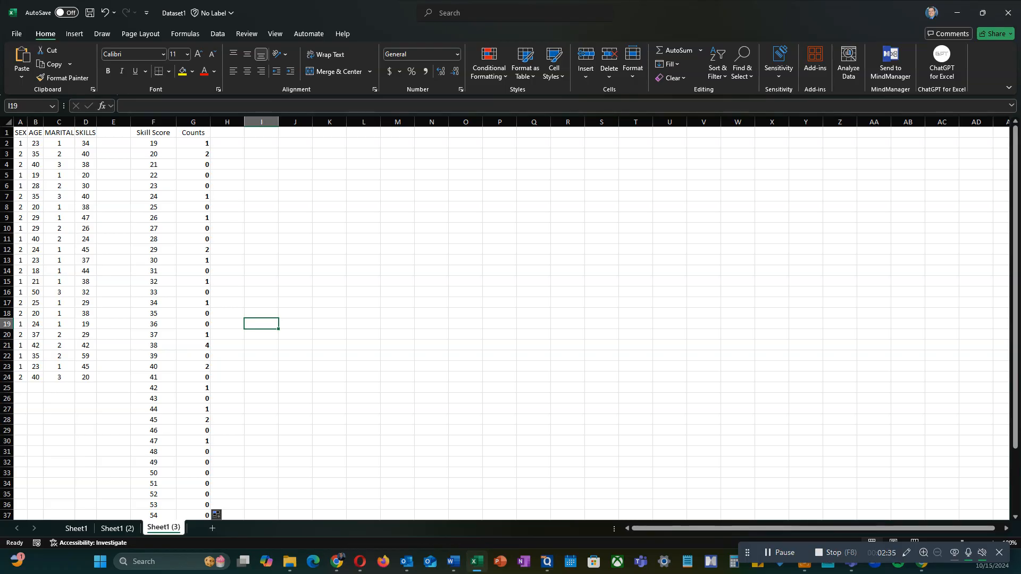
pyautogui.moveTo(85, 143); pyautogui.dragTo(86, 377)
pyautogui.click(261, 239)
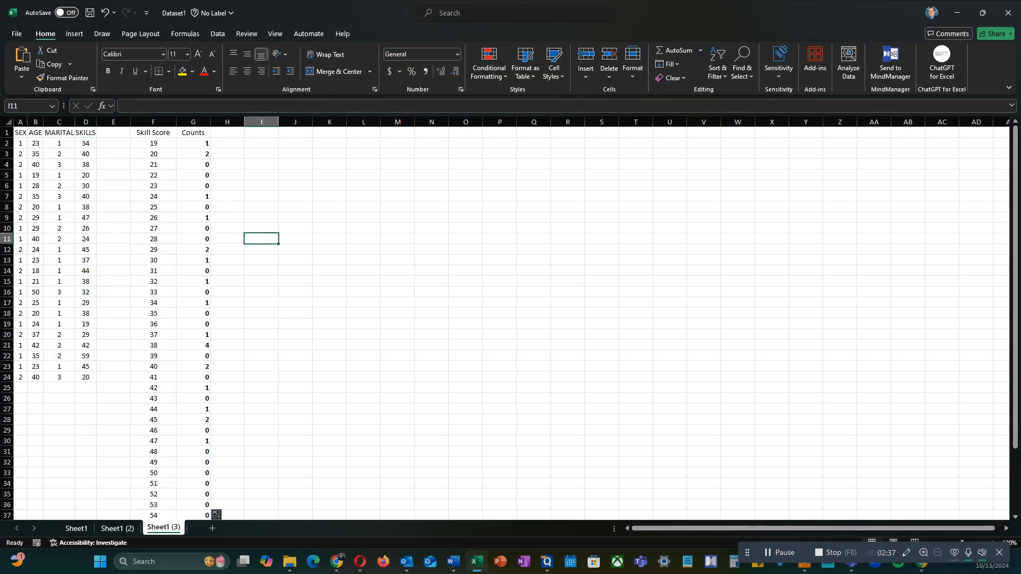
# Insert a histogram from the Skill Score and Counts range F1:G43 and place it beside the table, across about columns I to P
pyautogui.scroll(-5, 261, 240)
pyautogui.moveTo(193, 420); pyautogui.dragTo(133, 118)
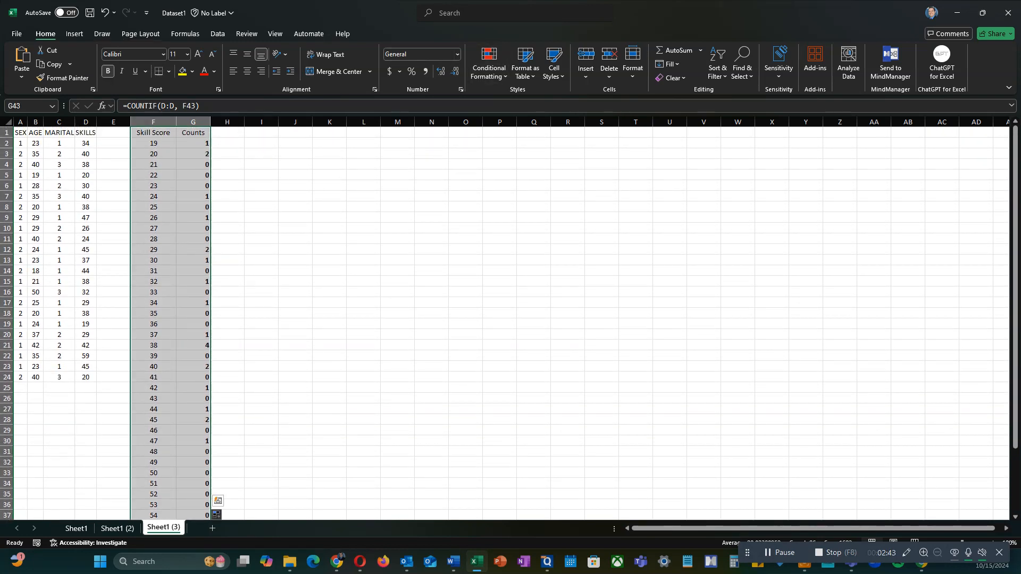
pyautogui.click(75, 34)
pyautogui.click(374, 64)
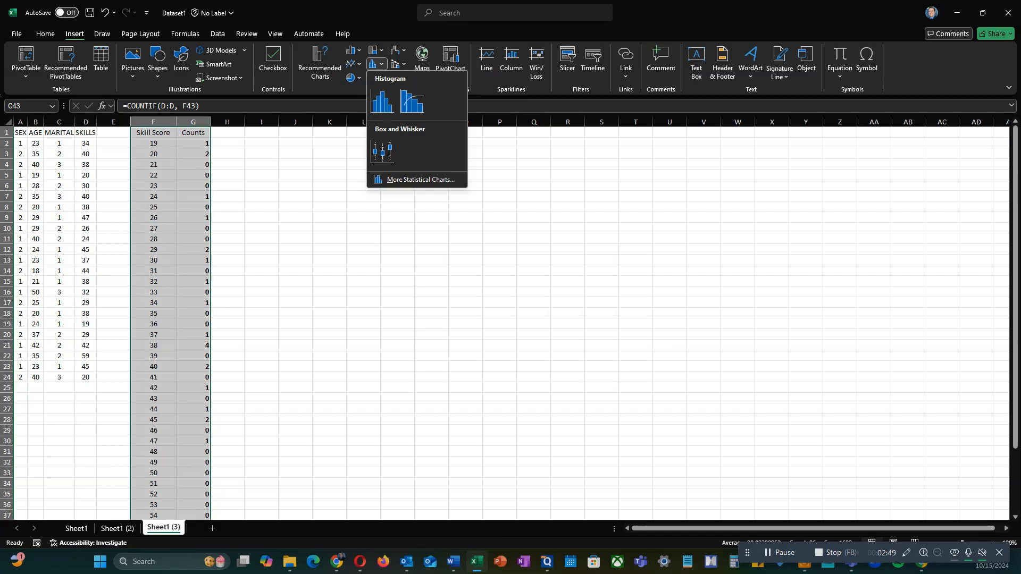
pyautogui.click(375, 64)
pyautogui.click(374, 64)
pyautogui.click(382, 101)
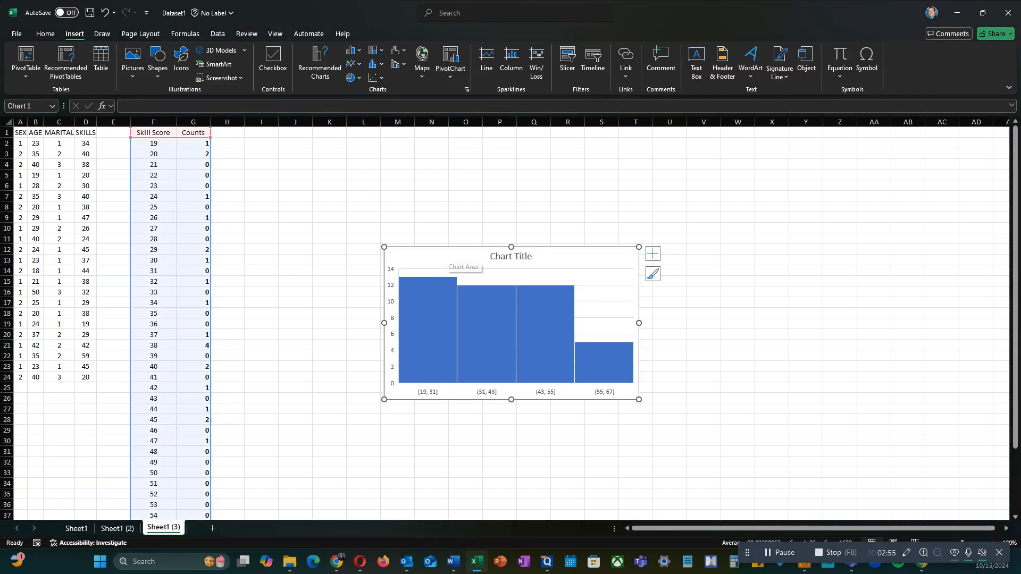
pyautogui.moveTo(448, 256); pyautogui.dragTo(317, 206)
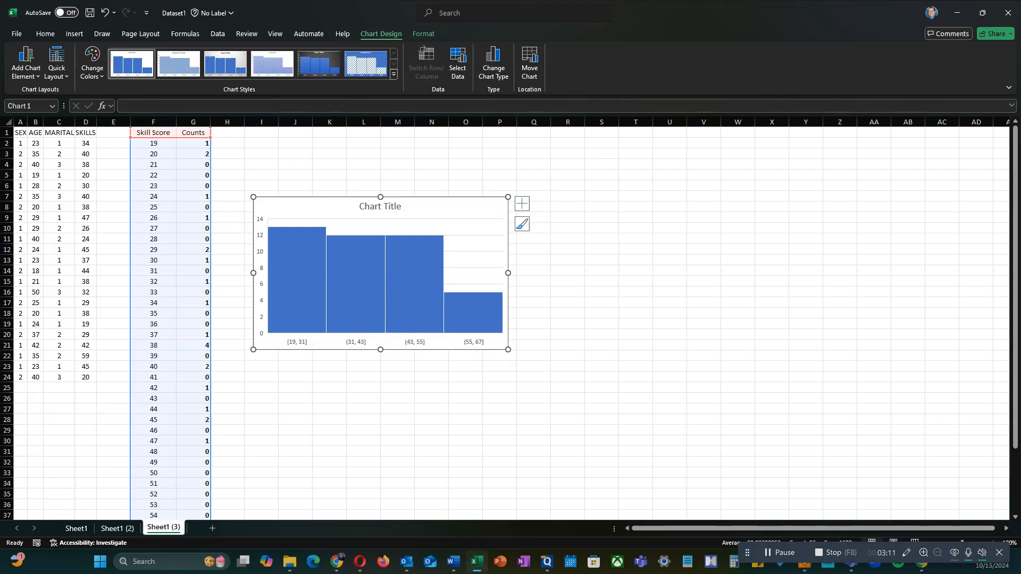
pyautogui.click(363, 367)
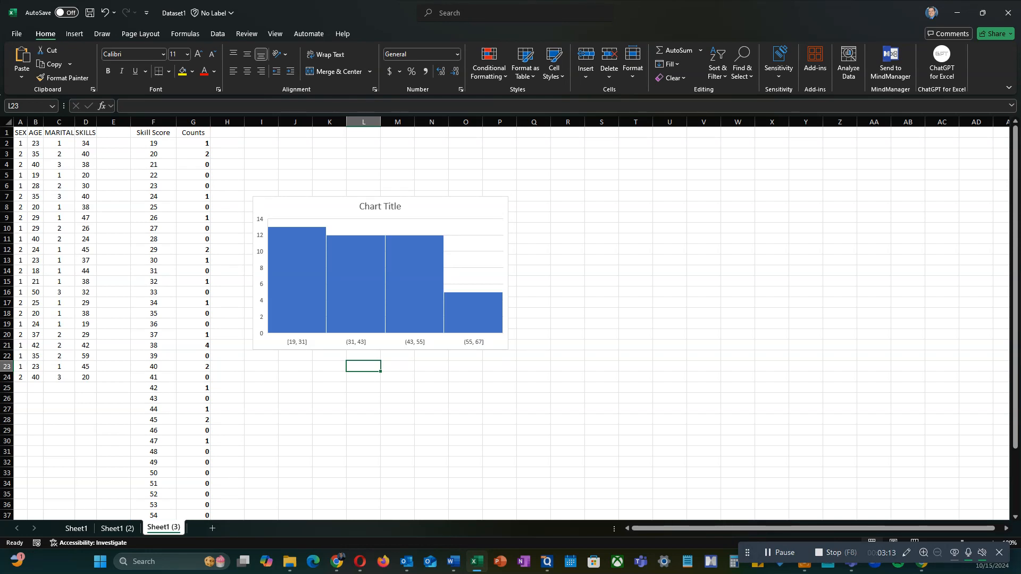